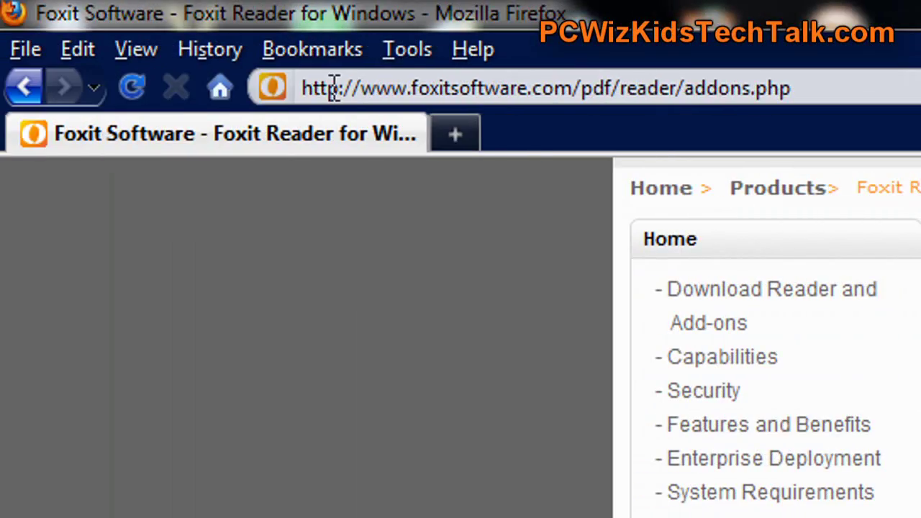
Select the foxitsoftware.com/pdf/reader/addons.php address in Firefox's address bar.
{"action": "left_click_drag", "start_coordinate": [230, 88], "coordinate": [464, 108]}
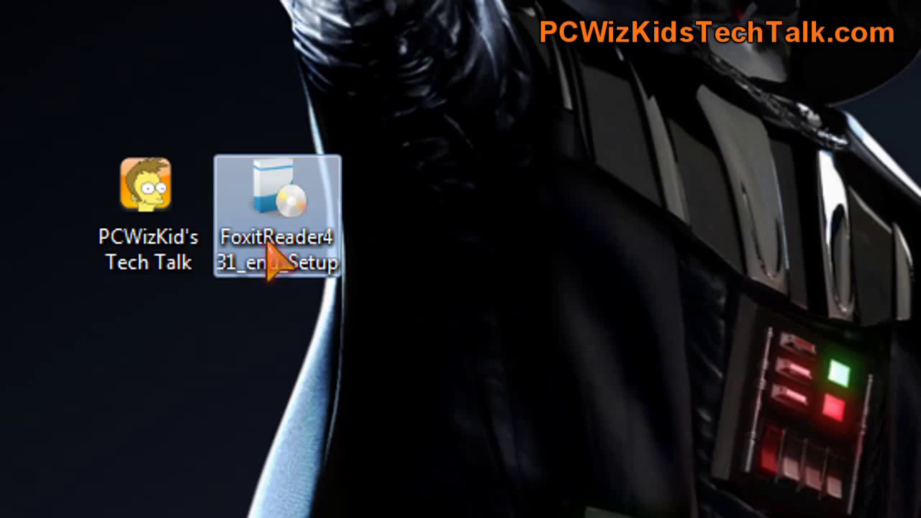
Run the downloaded Foxit Reader 4.3 installer and accept its license agreement.
{"action": "double_click", "coordinate": [269, 245]}
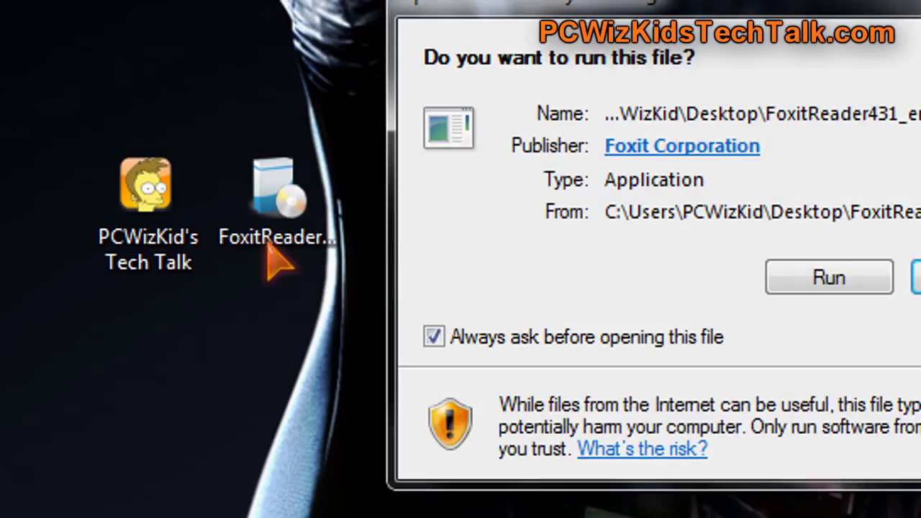
{"action": "left_click", "coordinate": [691, 259]}
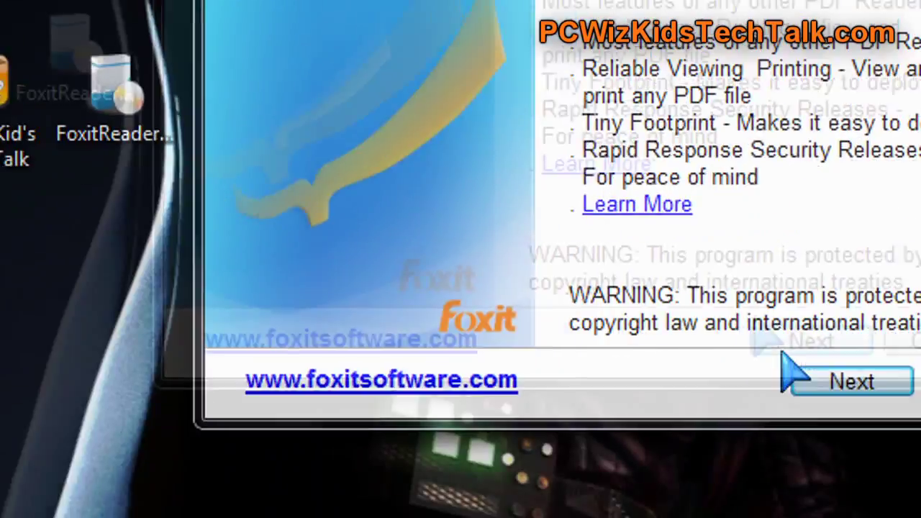
{"action": "left_click", "coordinate": [900, 463]}
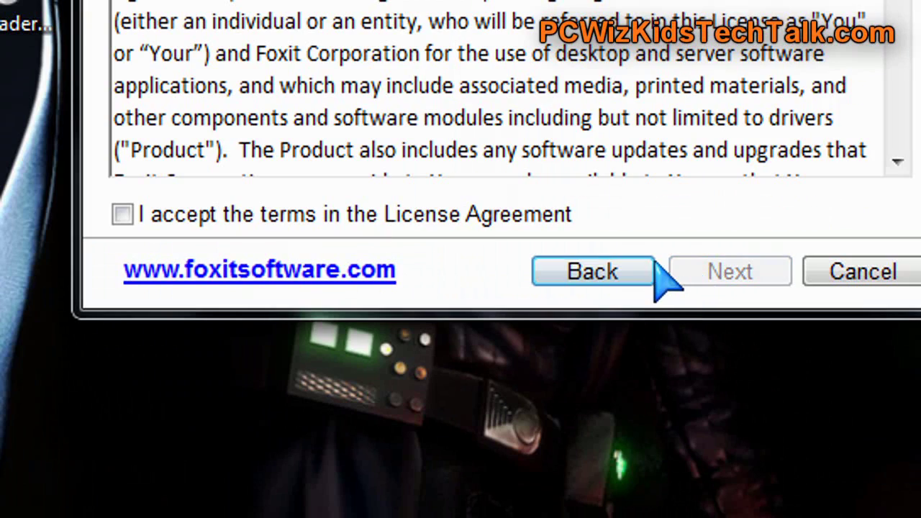
{"action": "left_click", "coordinate": [284, 213]}
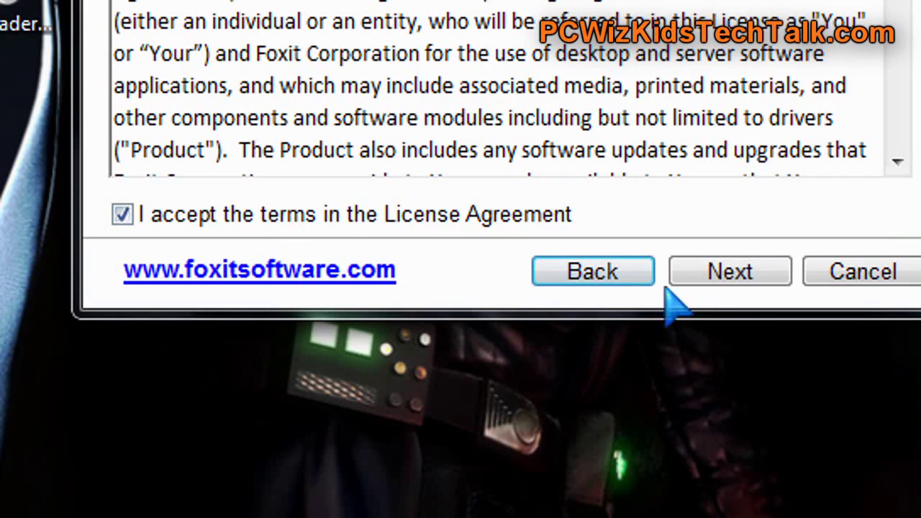
{"action": "left_click", "coordinate": [684, 277]}
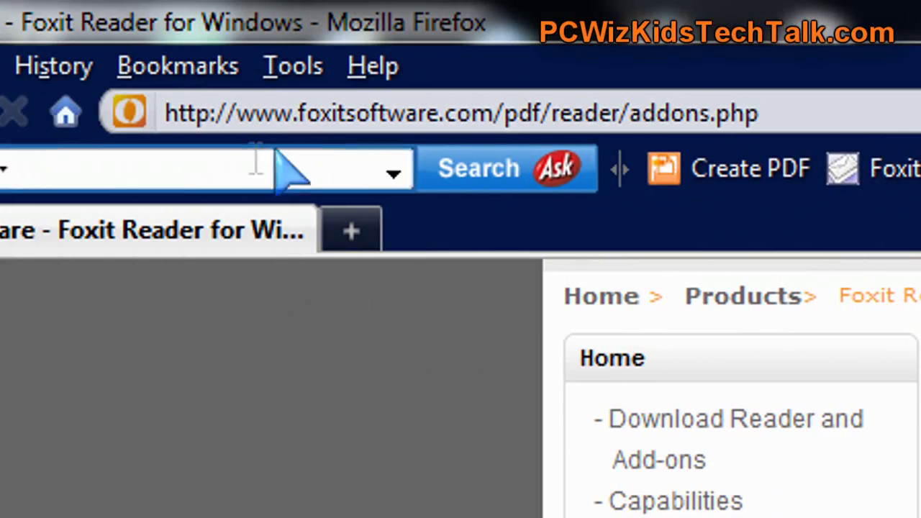
Uninstall the Foxit PDF Creator Toolbar from Firefox's Add-ons Extensions list.
{"action": "left_click", "coordinate": [105, 67]}
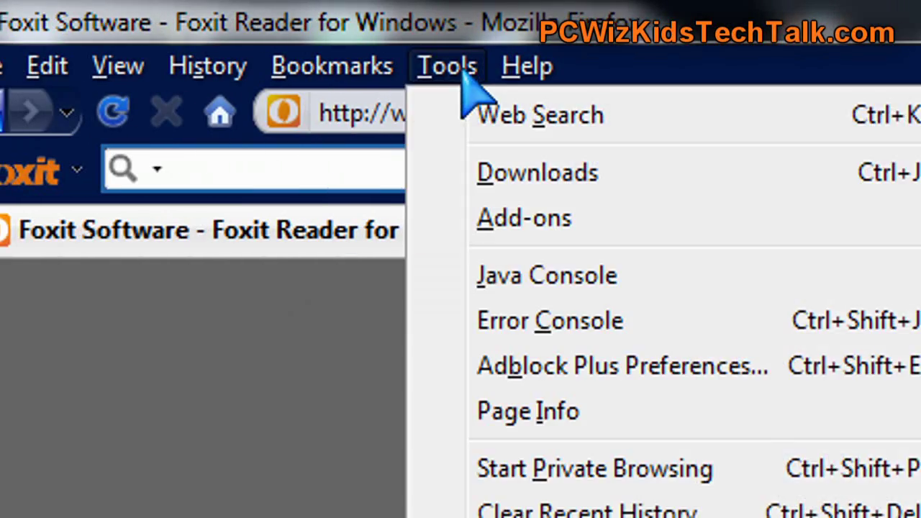
{"action": "left_click", "coordinate": [497, 220]}
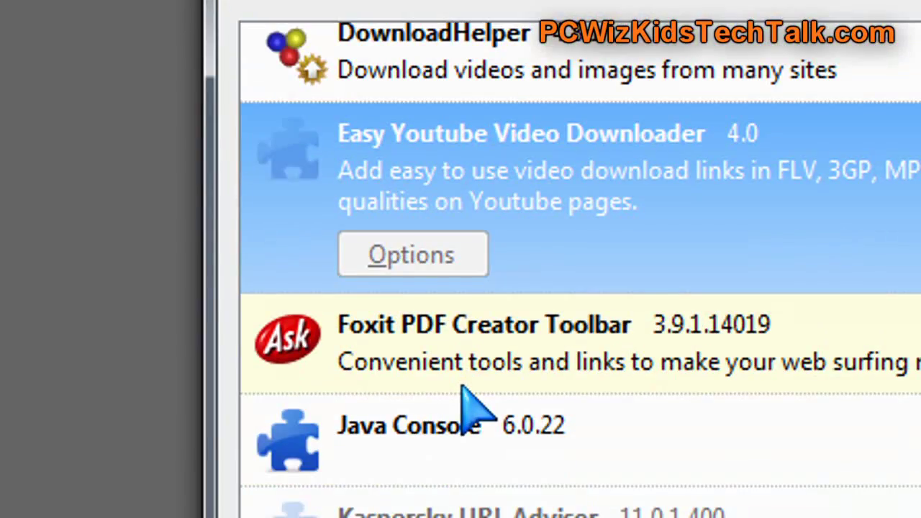
{"action": "left_click", "coordinate": [490, 374]}
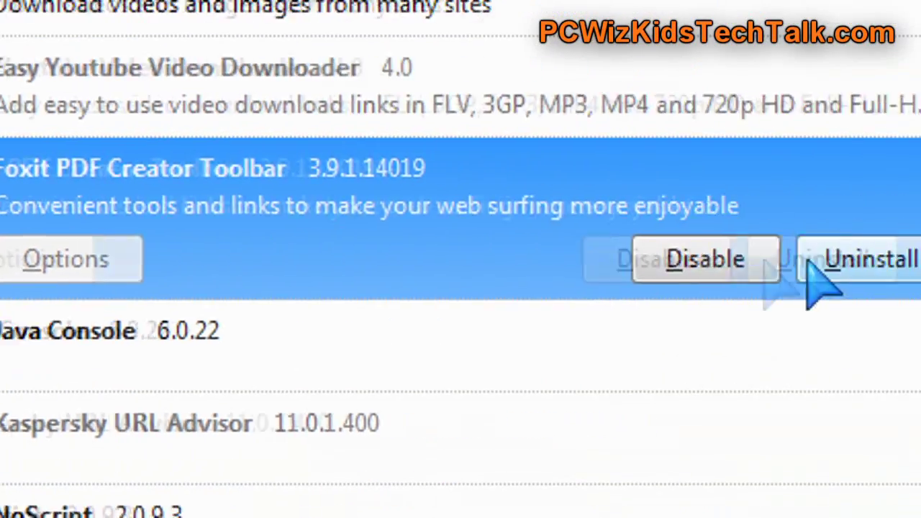
{"action": "left_click", "coordinate": [823, 263]}
{"action": "left_click", "coordinate": [381, 302]}
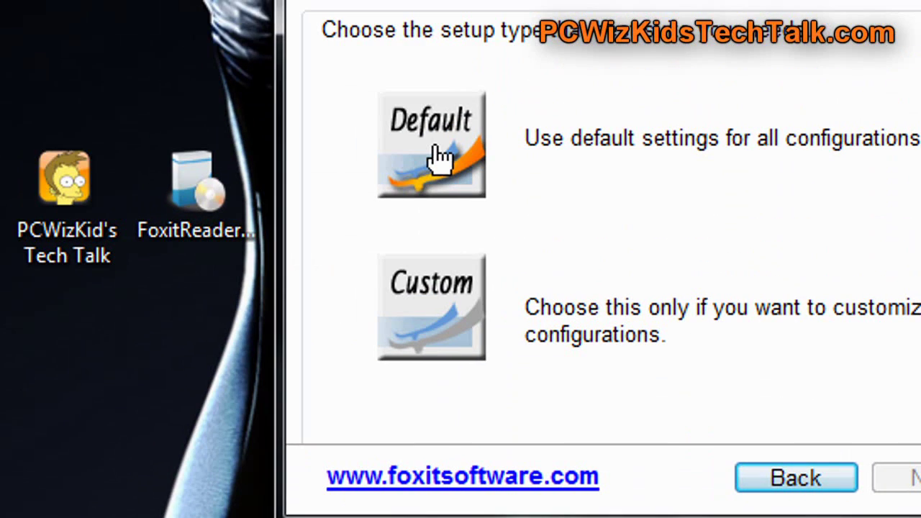
Choose Default setup, keeping the desktop options and Safe Reading Mode enabled.
{"action": "left_click", "coordinate": [441, 158]}
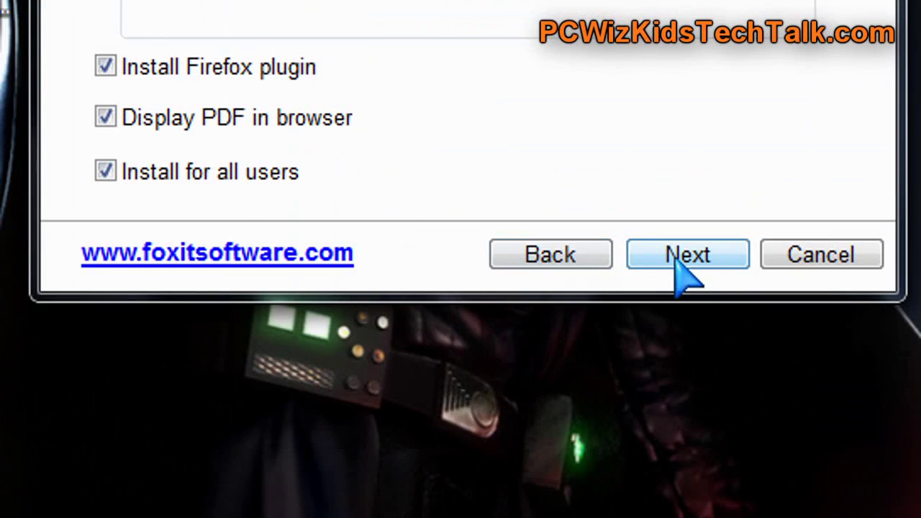
{"action": "left_click", "coordinate": [676, 261]}
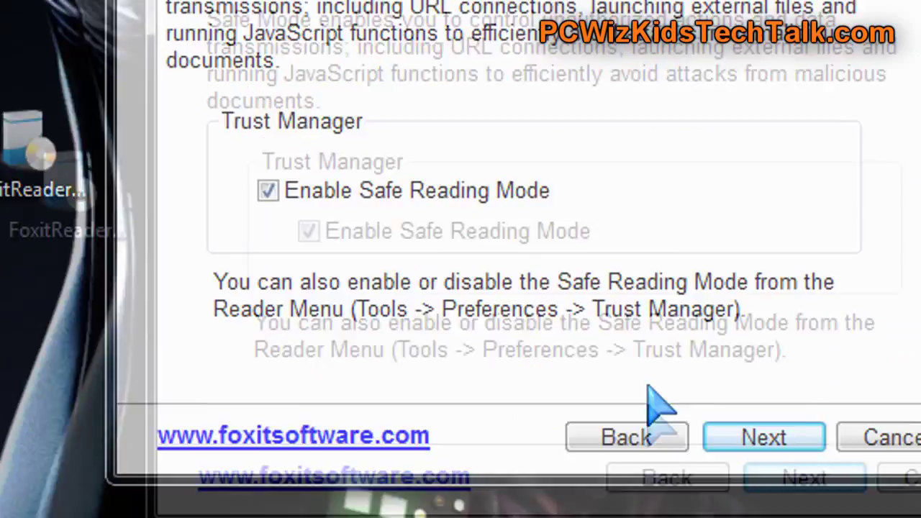
{"action": "left_click", "coordinate": [908, 517]}
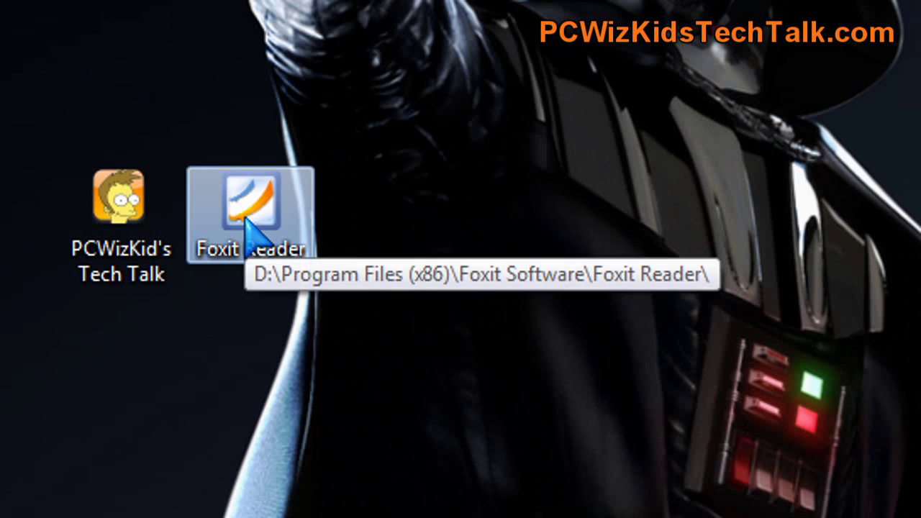
Launch Foxit Reader on AMD_Radeon_Display_Technologies_WP.pdf and browse its Pages thumbnails panel.
{"action": "double_click", "coordinate": [270, 231]}
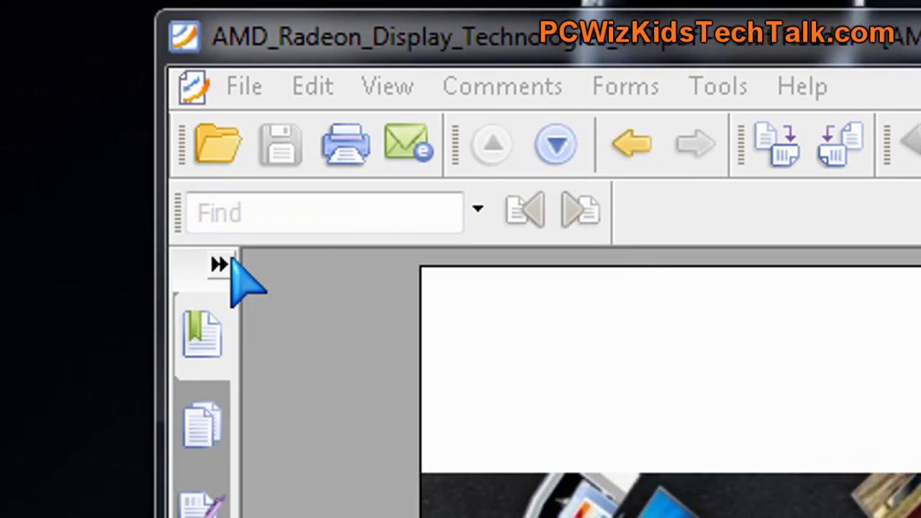
{"action": "left_click", "coordinate": [71, 317]}
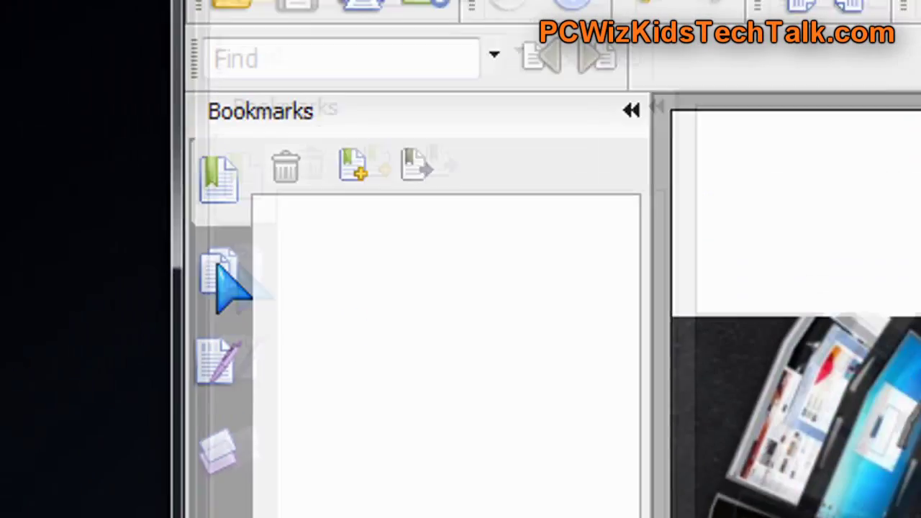
{"action": "left_click", "coordinate": [216, 266]}
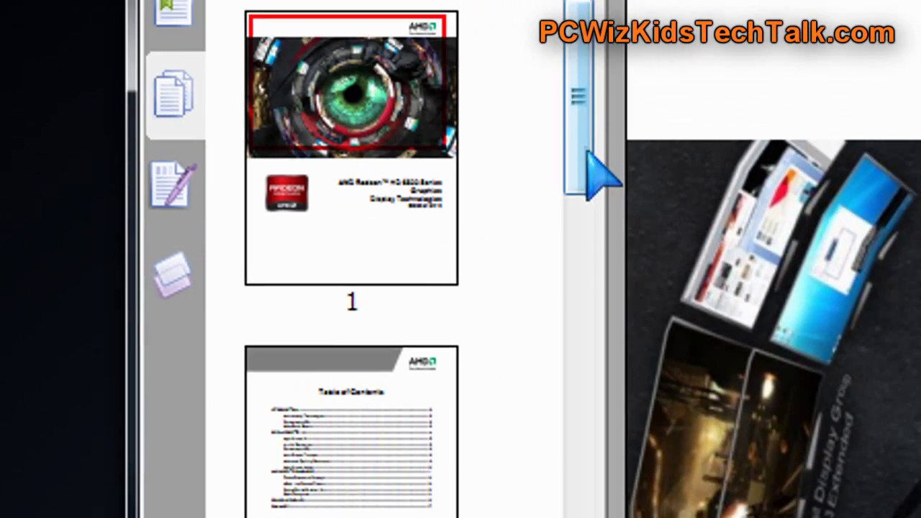
{"action": "left_click_drag", "start_coordinate": [653, 323], "coordinate": [640, 465]}
{"action": "left_click_drag", "start_coordinate": [571, 294], "coordinate": [559, 421]}
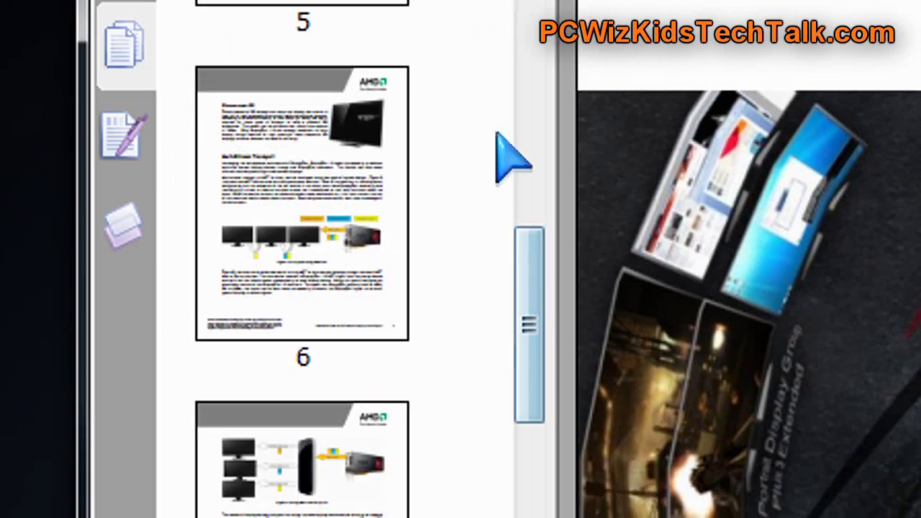
{"action": "scroll", "coordinate": [553, 210], "scroll_direction": "up", "scroll_amount": 10}
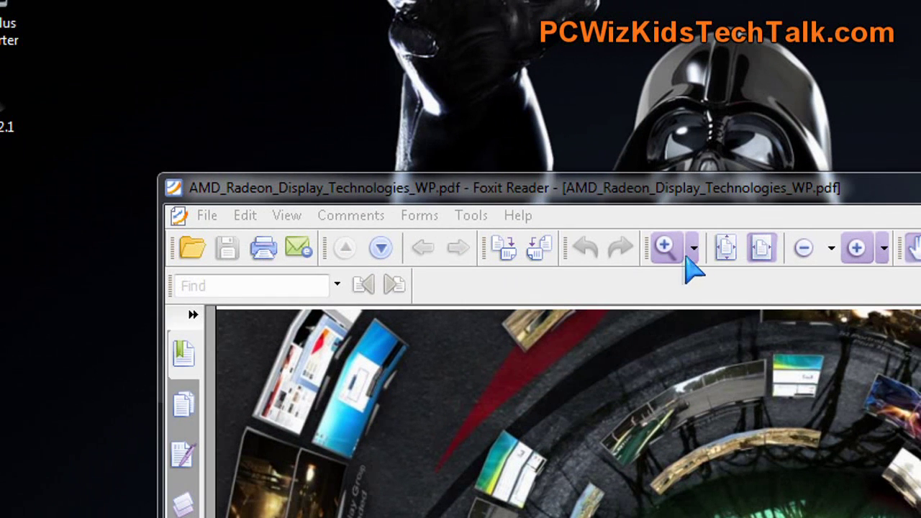
Zoom out four steps and scroll through the cover, contents and introduction pages.
{"action": "left_click", "coordinate": [707, 251]}
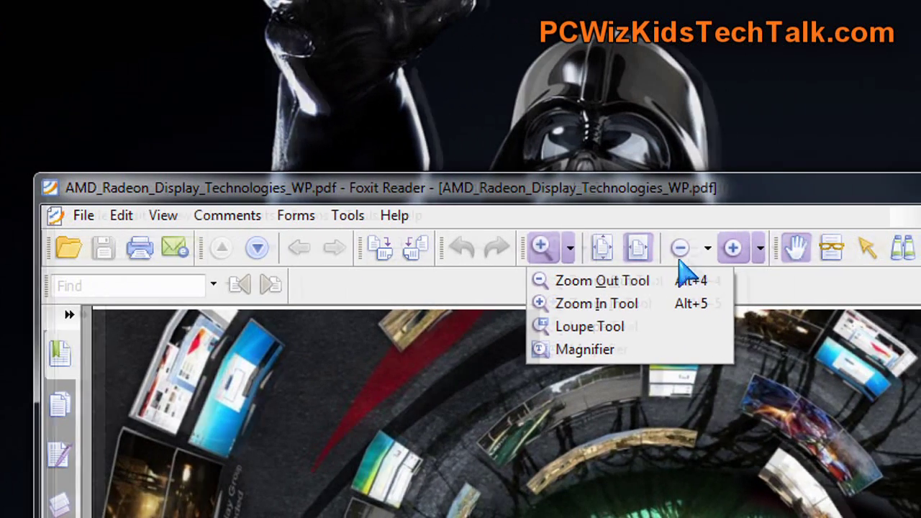
{"action": "left_click", "coordinate": [806, 261]}
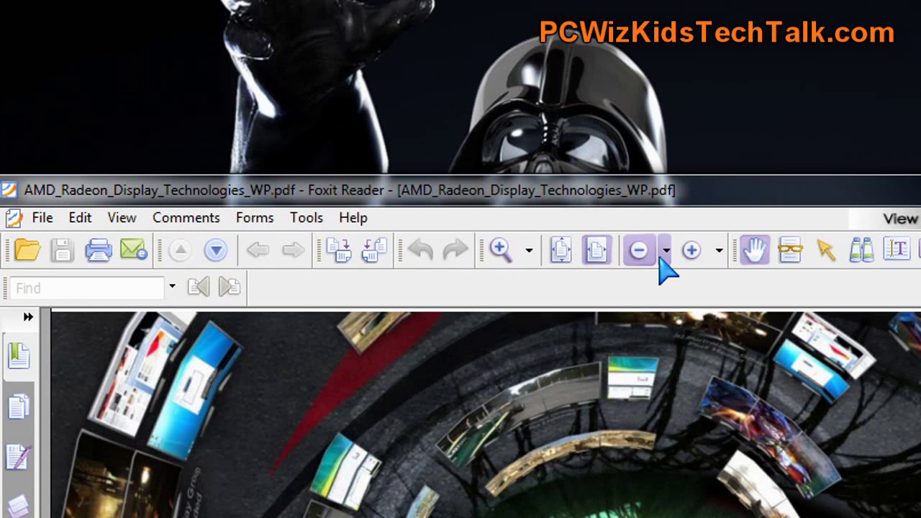
{"action": "left_click", "coordinate": [639, 256]}
{"action": "left_click", "coordinate": [640, 256]}
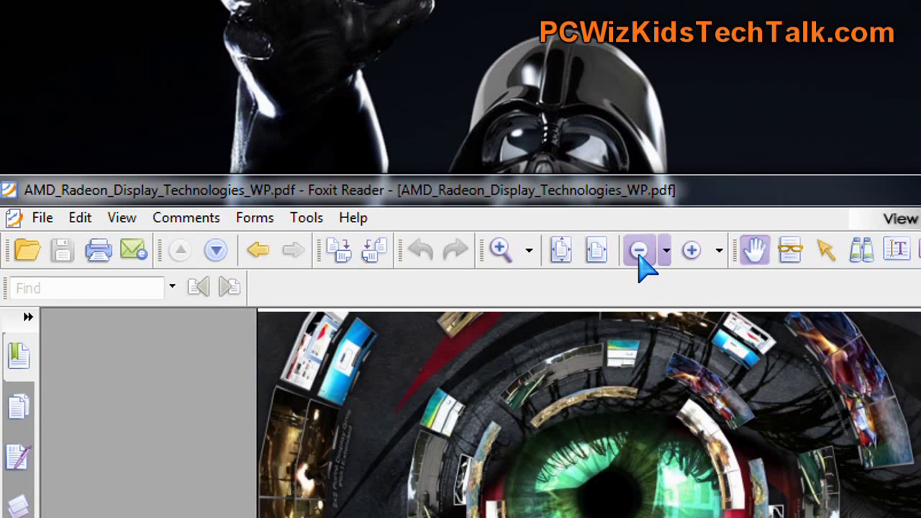
{"action": "left_click", "coordinate": [639, 257]}
{"action": "left_click", "coordinate": [639, 258]}
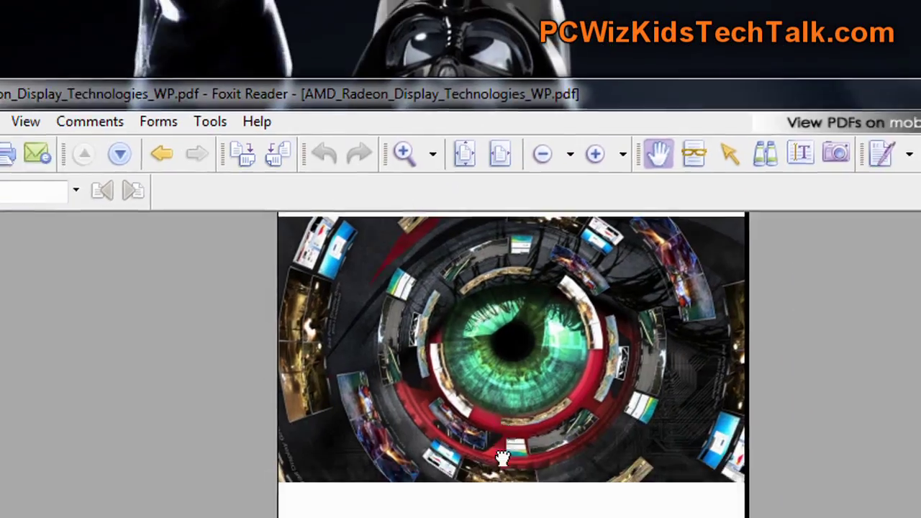
{"action": "scroll", "coordinate": [665, 479], "scroll_direction": "down", "scroll_amount": 5}
{"action": "scroll", "coordinate": [463, 427], "scroll_direction": "down", "scroll_amount": 8}
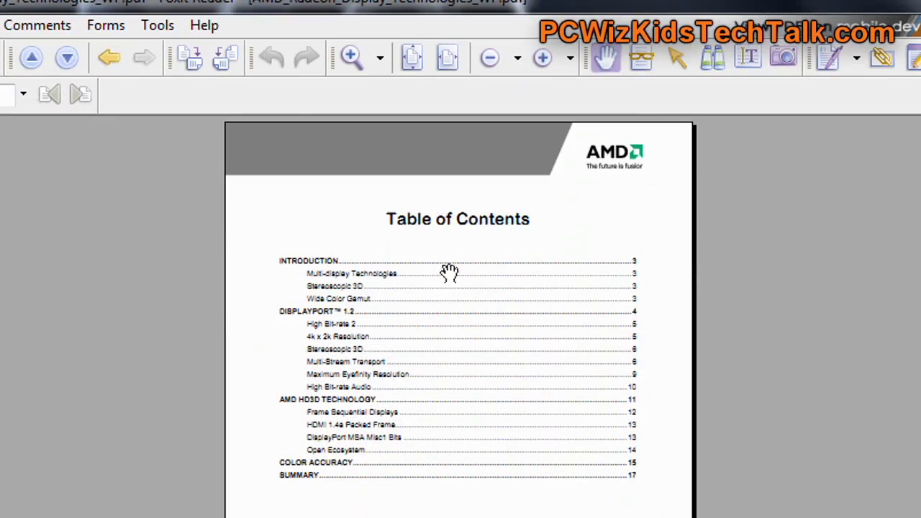
{"action": "scroll", "coordinate": [452, 311], "scroll_direction": "up", "scroll_amount": 1}
{"action": "scroll", "coordinate": [452, 310], "scroll_direction": "down", "scroll_amount": 8}
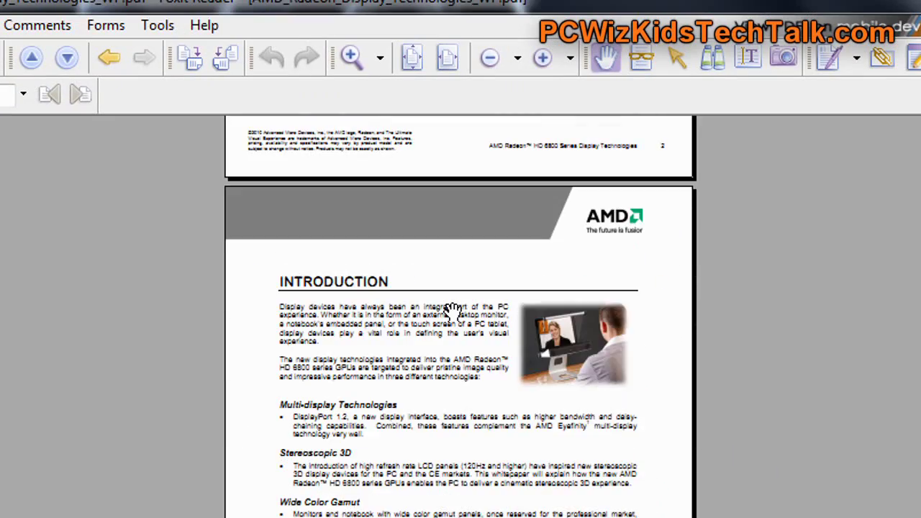
{"action": "scroll", "coordinate": [452, 311], "scroll_direction": "down", "scroll_amount": 2}
{"action": "scroll", "coordinate": [452, 311], "scroll_direction": "up", "scroll_amount": 12}
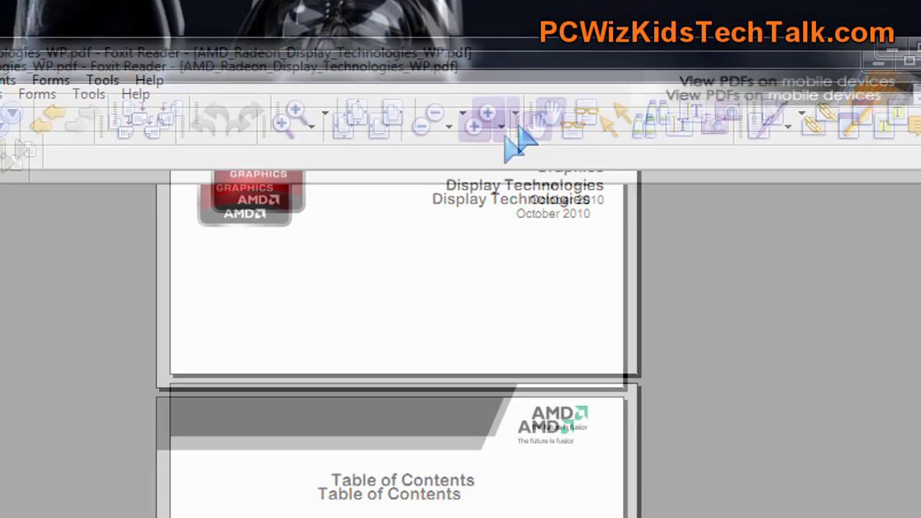
Set the zoom to 100% and return to the cover page.
{"action": "left_click", "coordinate": [570, 58]}
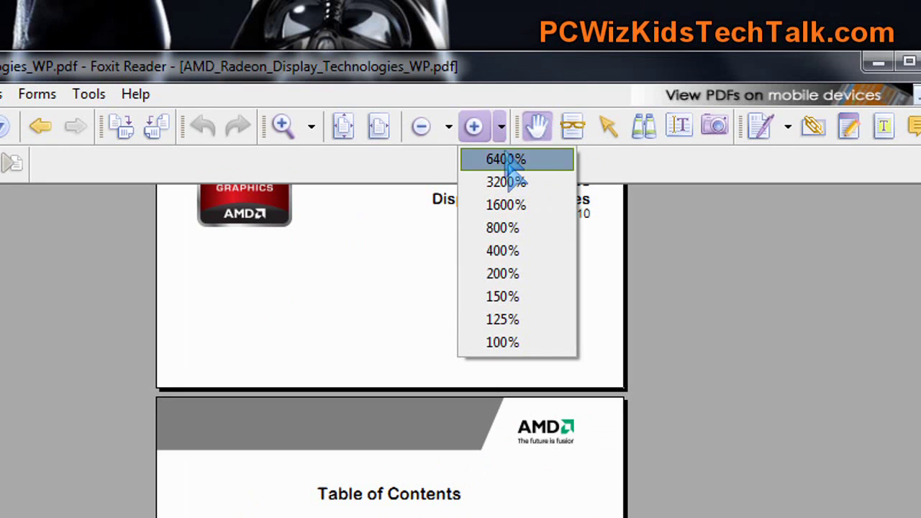
{"action": "left_click", "coordinate": [512, 344]}
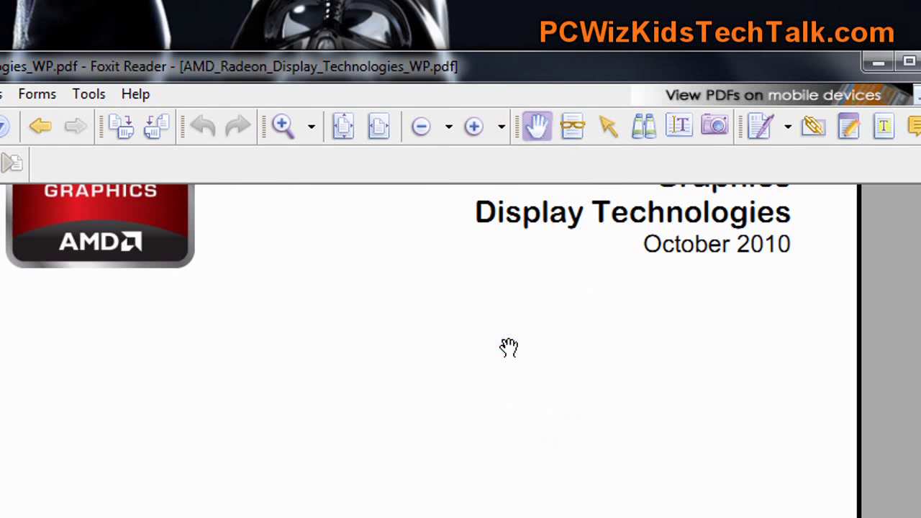
{"action": "scroll", "coordinate": [508, 349], "scroll_direction": "up", "scroll_amount": 3}
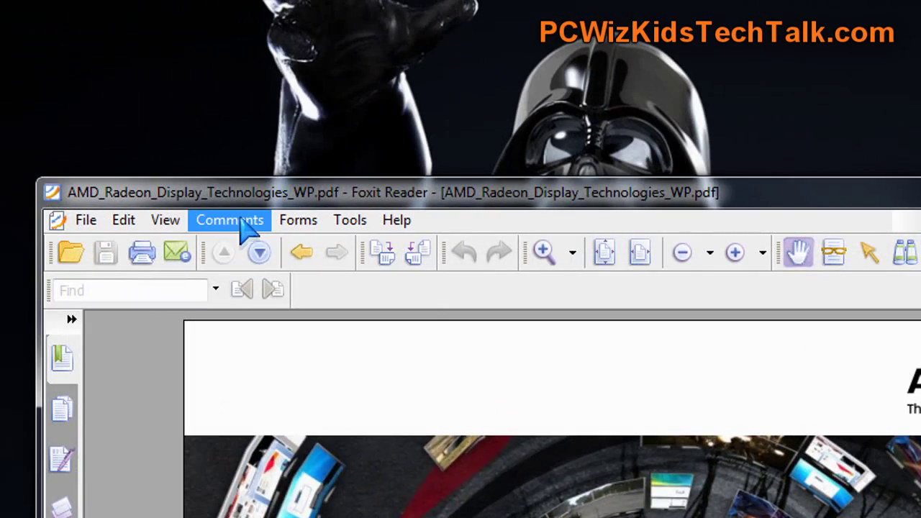
Look through the Comments, Forms, Tools, View and Edit menus.
{"action": "left_click", "coordinate": [85, 217]}
{"action": "mouse_move", "coordinate": [290, 229]}
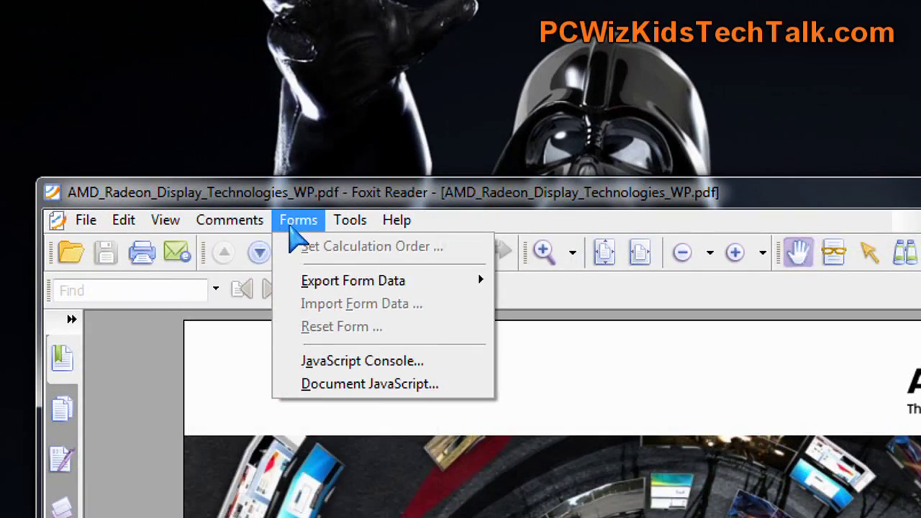
{"action": "mouse_move", "coordinate": [332, 224]}
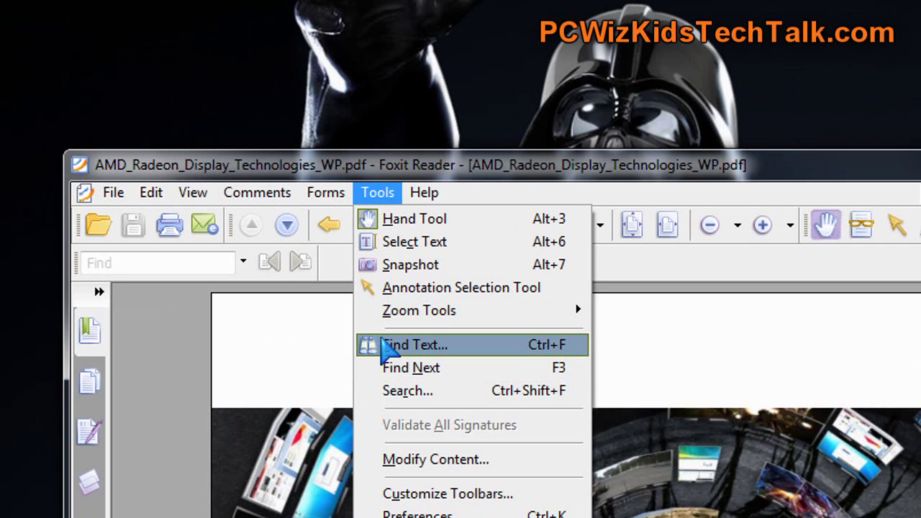
{"action": "mouse_move", "coordinate": [257, 192]}
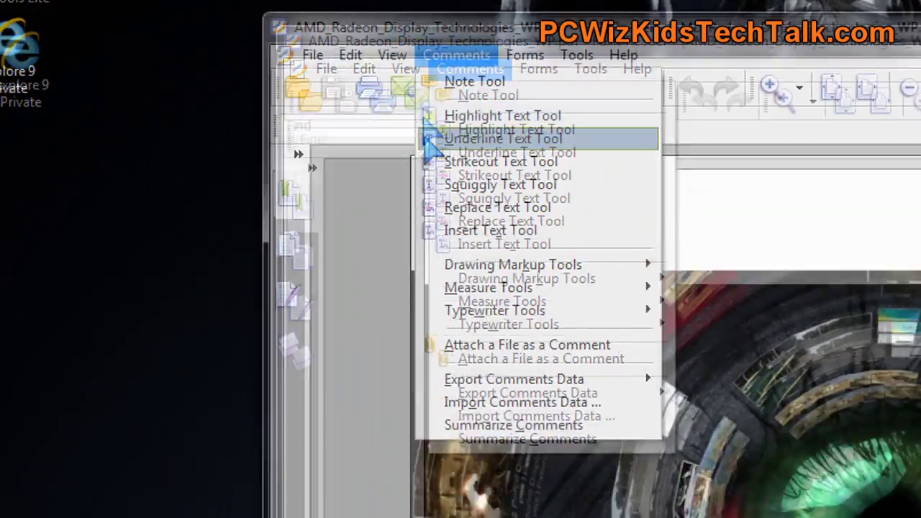
{"action": "mouse_move", "coordinate": [365, 29]}
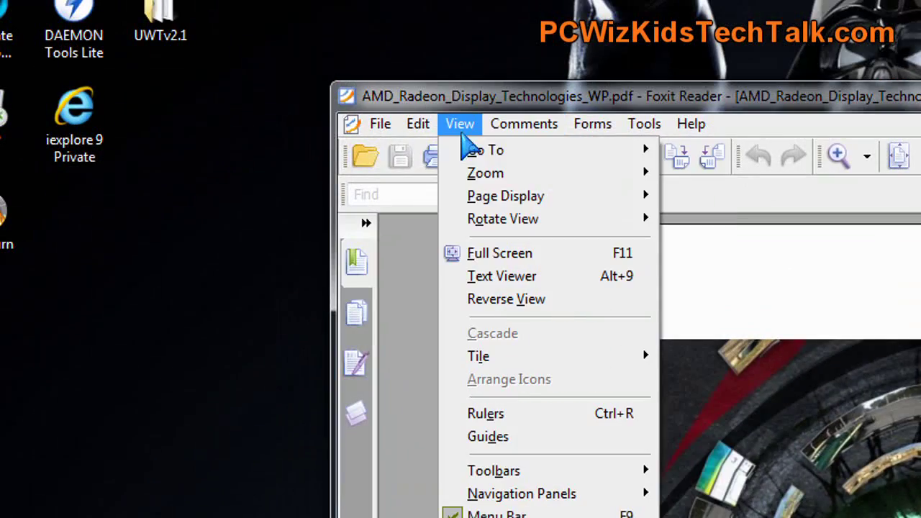
{"action": "mouse_move", "coordinate": [418, 128]}
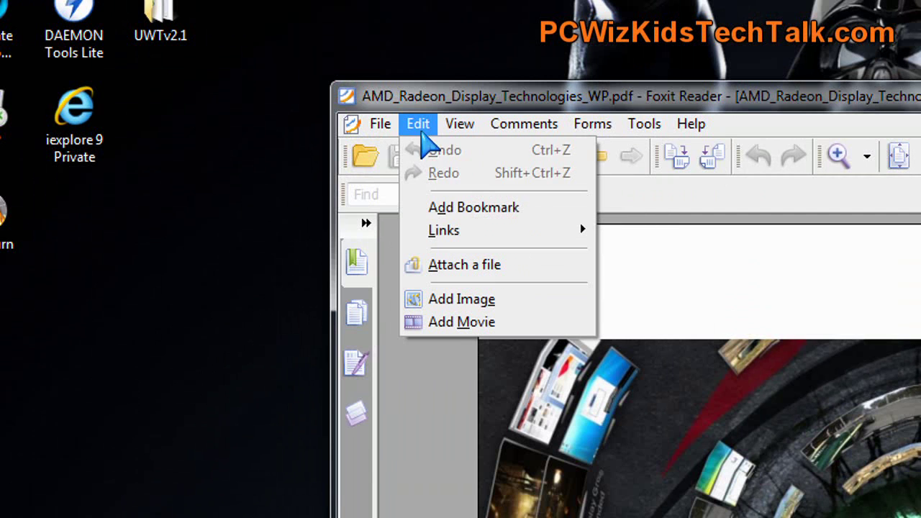
Check Foxit Reader.exe's 28,452 K memory use in Task Manager's Processes list.
{"action": "mouse_move", "coordinate": [442, 232]}
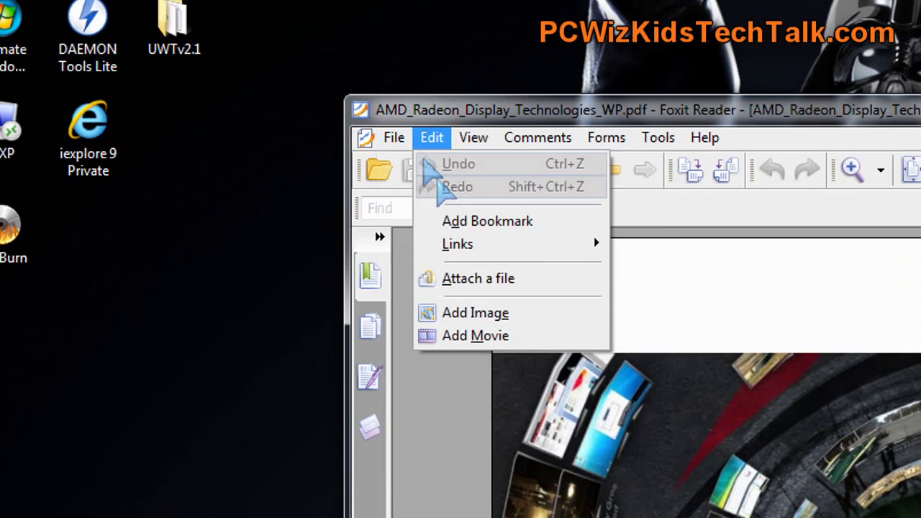
{"action": "left_click", "coordinate": [459, 416]}
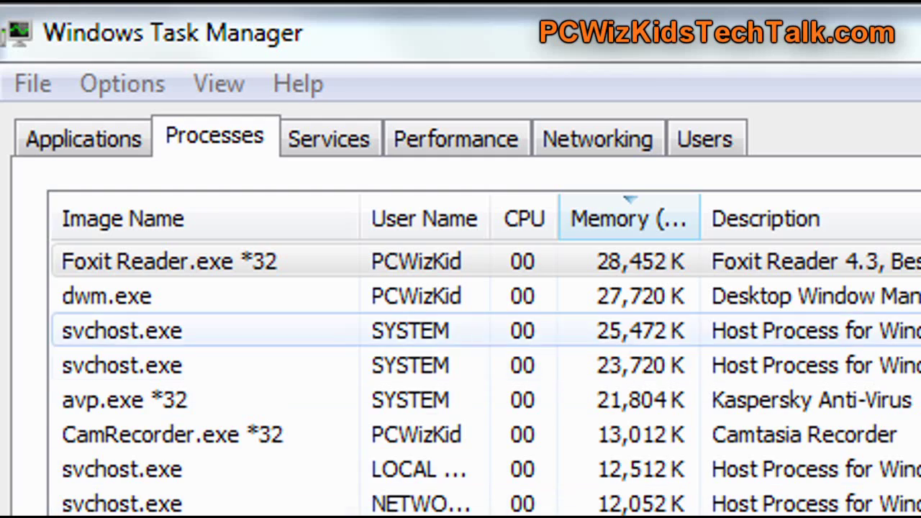
{"action": "left_click", "coordinate": [233, 252]}
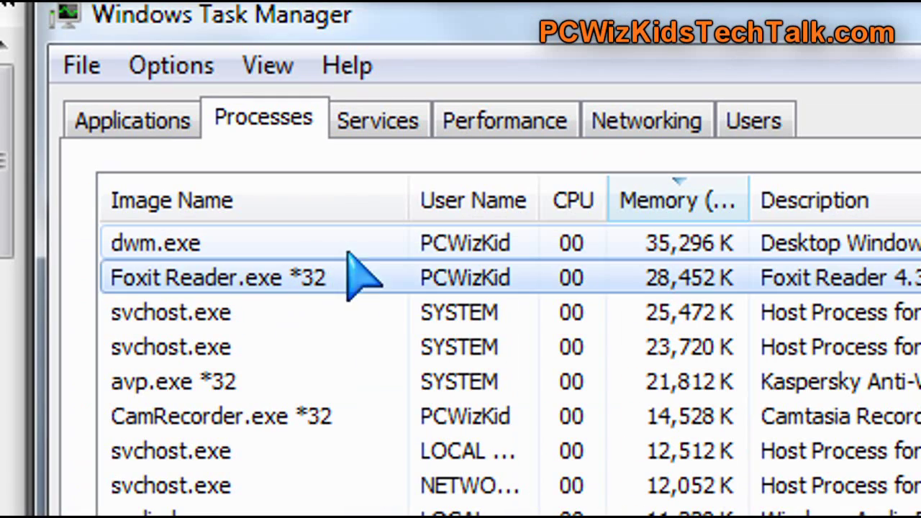